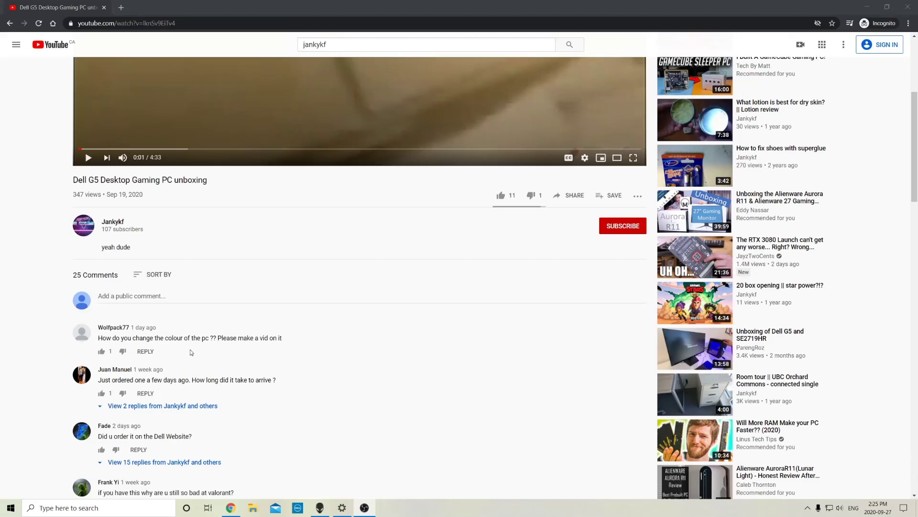
# Like the comment asking how to change the PC's colour, then return to the 25 comments.
pyautogui.click(113, 354)
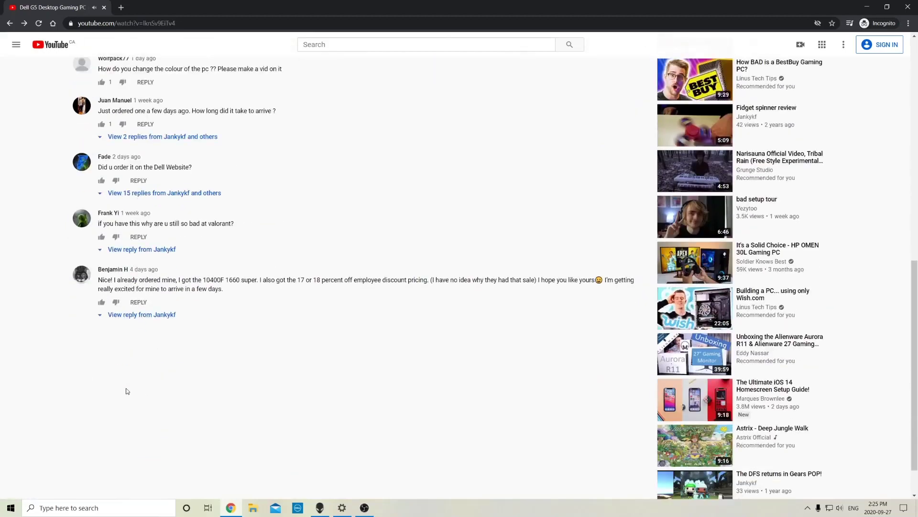
pyautogui.scroll(4, 319, 311)
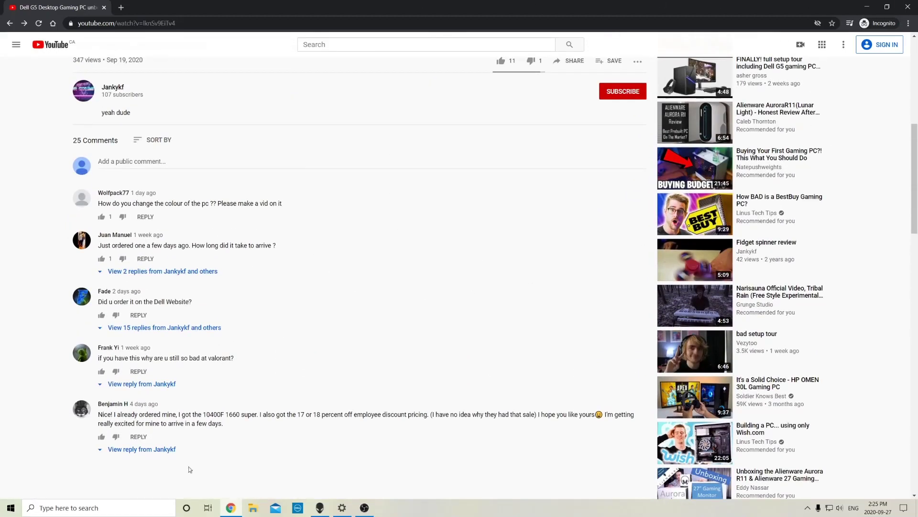
# Bring up Alienware Command Center on its HOME page, searching 'alien' in Windows.
pyautogui.click(330, 510)
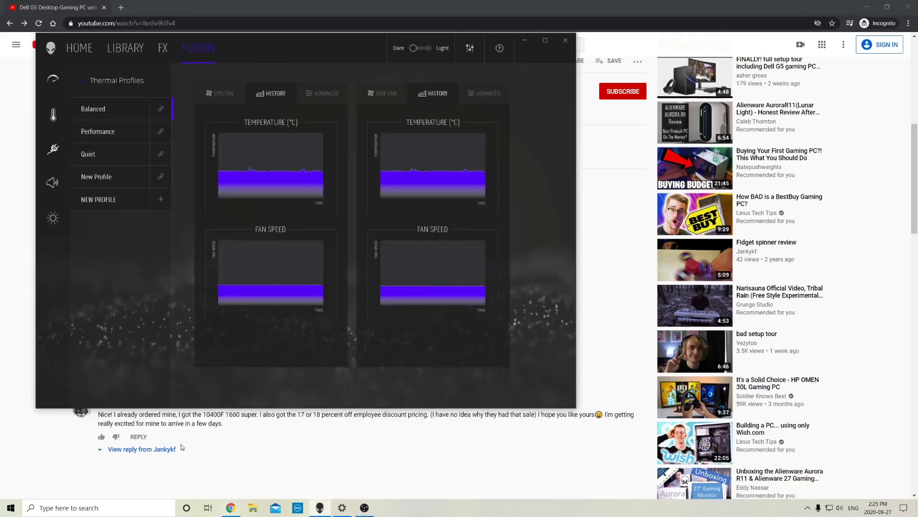
pyautogui.moveTo(320, 507)
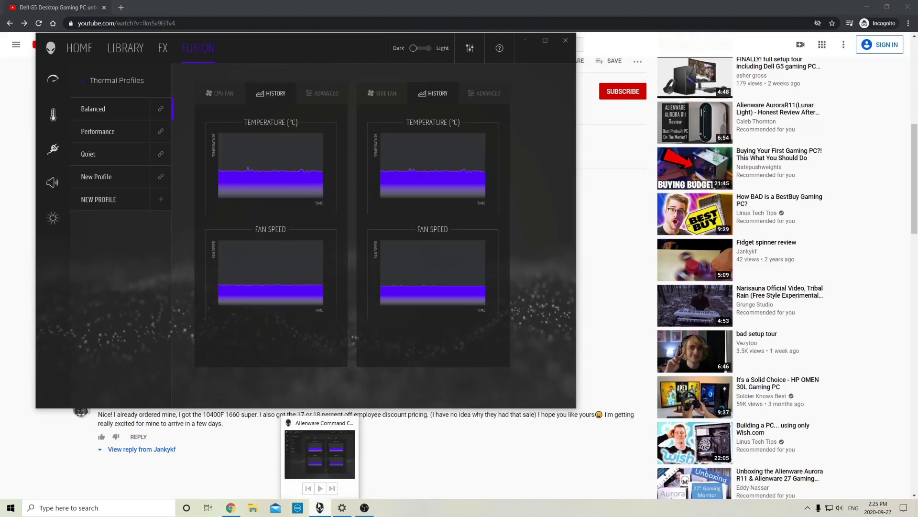
pyautogui.click(83, 48)
pyautogui.click(66, 503)
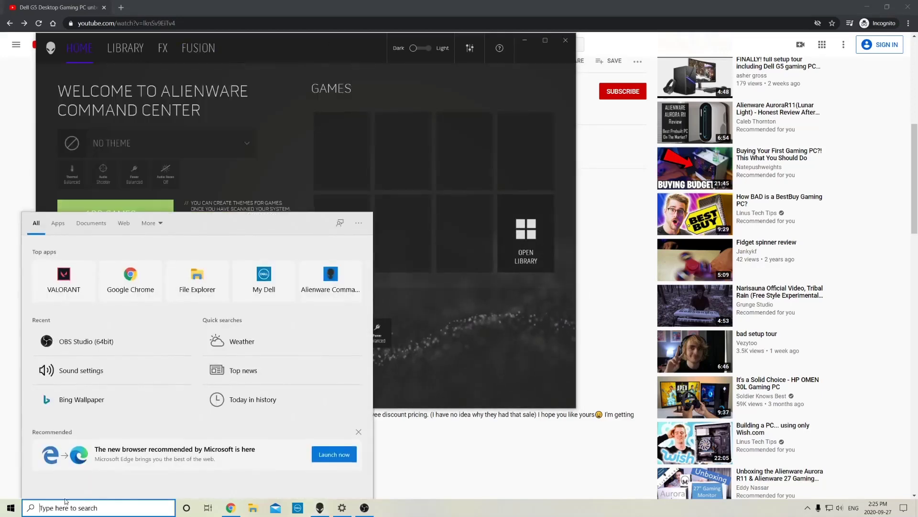
pyautogui.write('alien')
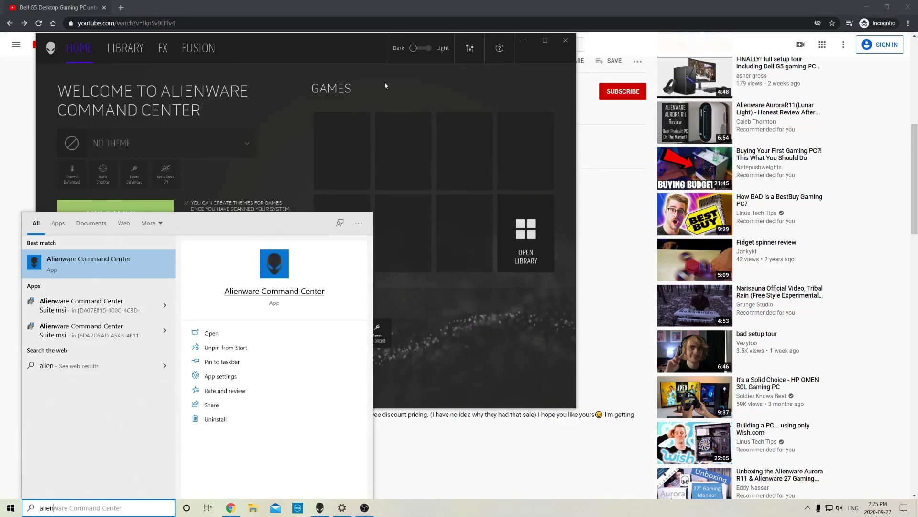
pyautogui.click(386, 94)
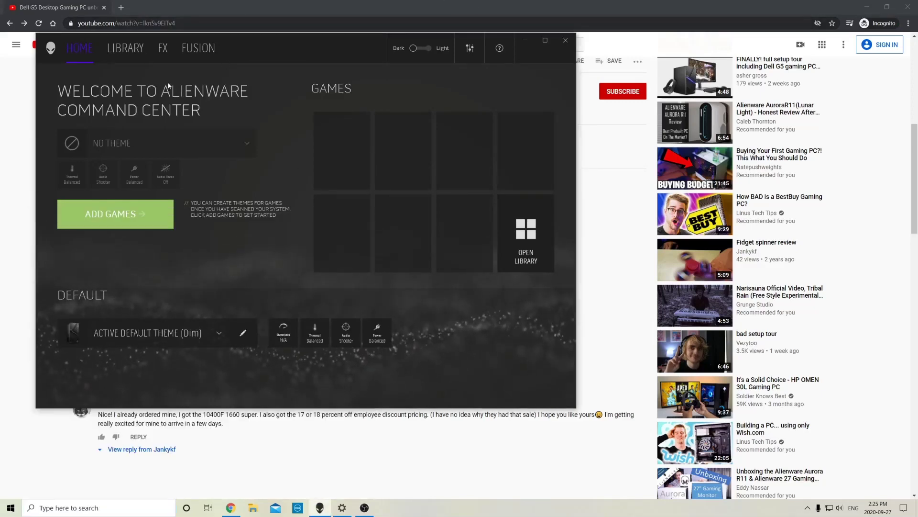
# Show the FX lighting page with Chrome minimized and the Alienware window maximized.
pyautogui.click(163, 48)
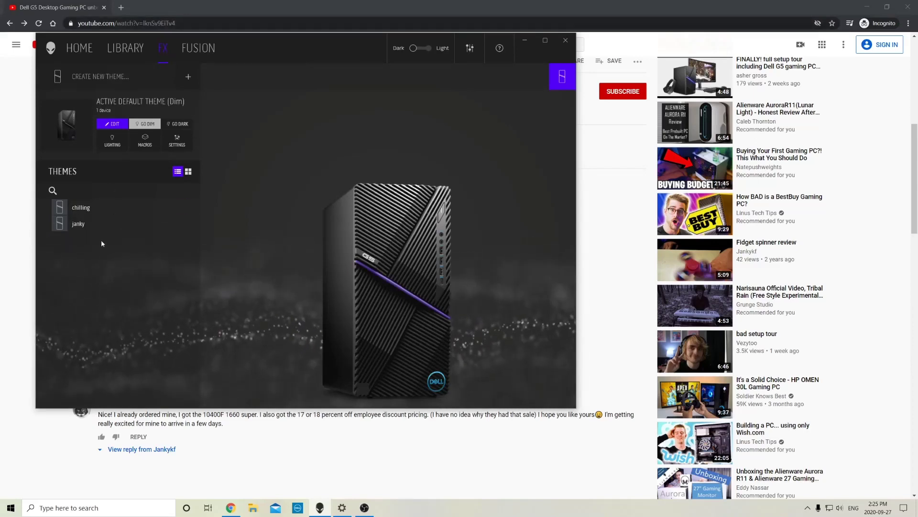
pyautogui.moveTo(103, 209)
pyautogui.click(867, 7)
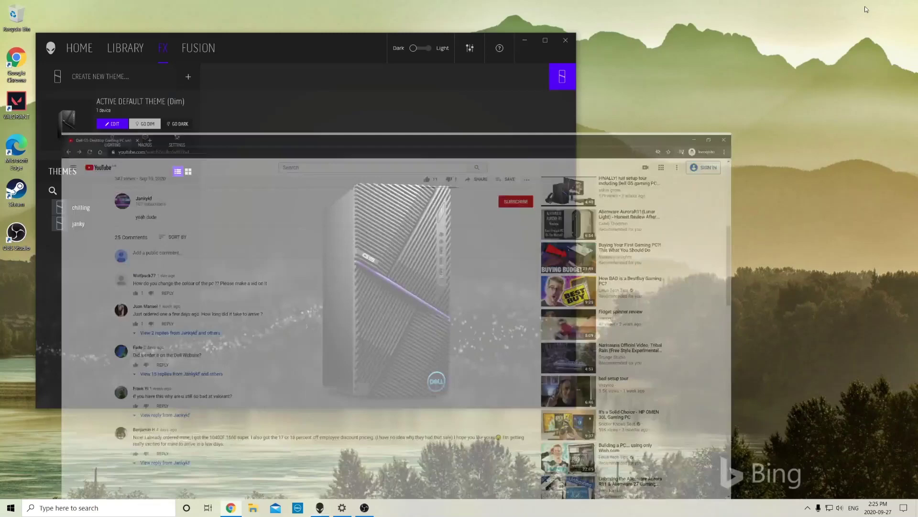
pyautogui.click(548, 40)
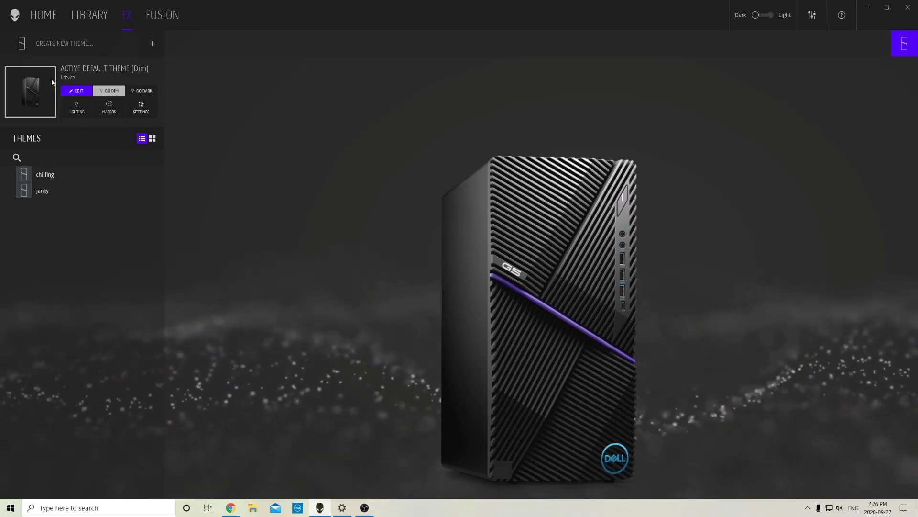
# Create a new lighting theme named ';lakjgs;lkajsgsa' and expand its Effect list.
pyautogui.click(153, 44)
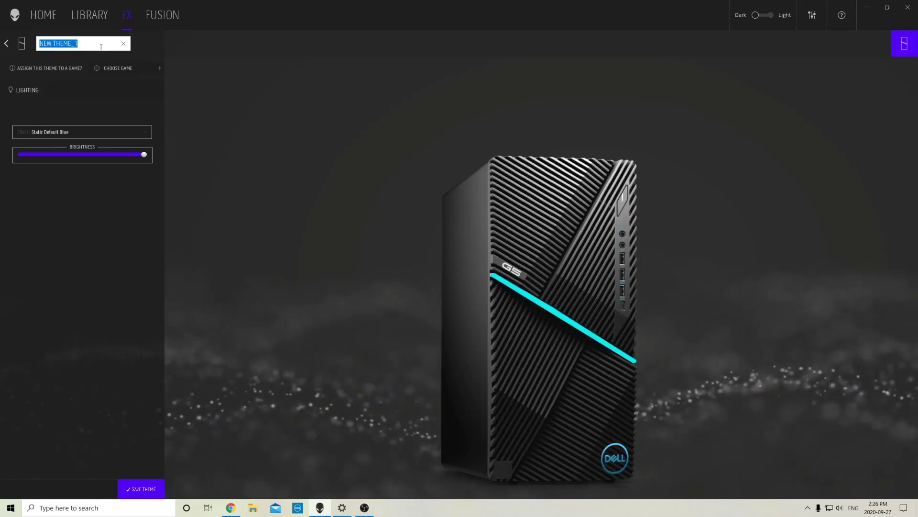
pyautogui.write(';lakjgs;lkajsgsa')
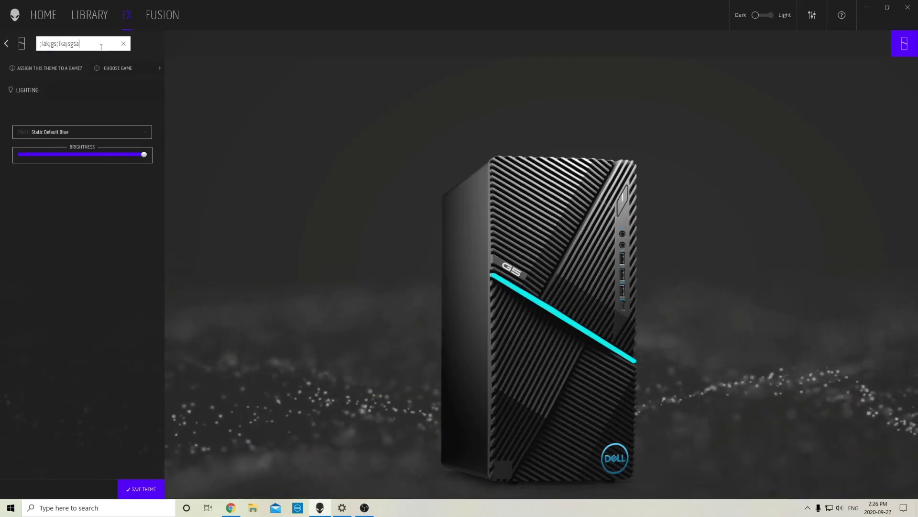
pyautogui.click(87, 130)
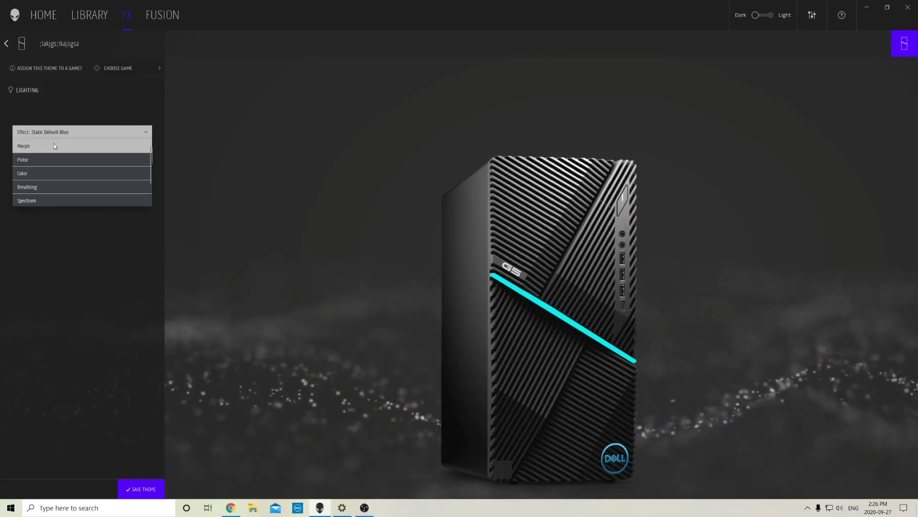
# Set the effect to Morph with Color 1 magenta, Color 2 blue, and adjust the Tempo.
pyautogui.click(29, 146)
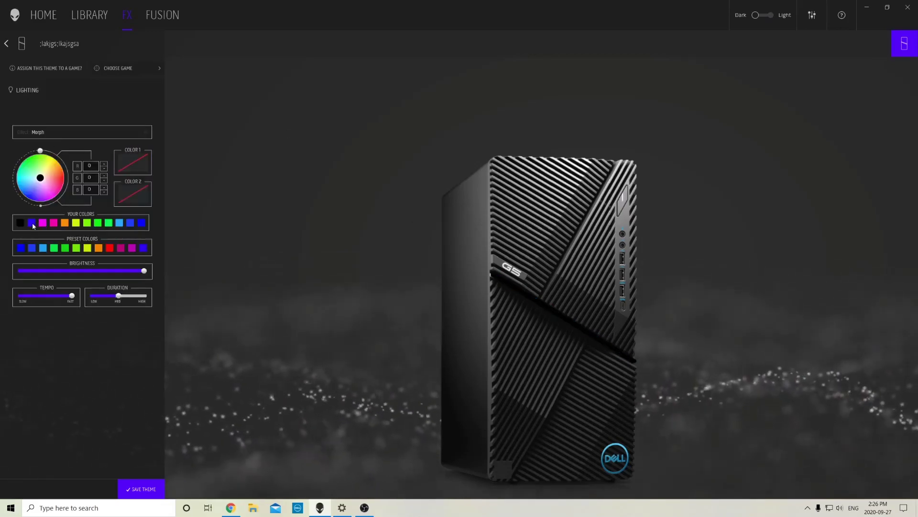
pyautogui.click(45, 224)
pyautogui.click(132, 193)
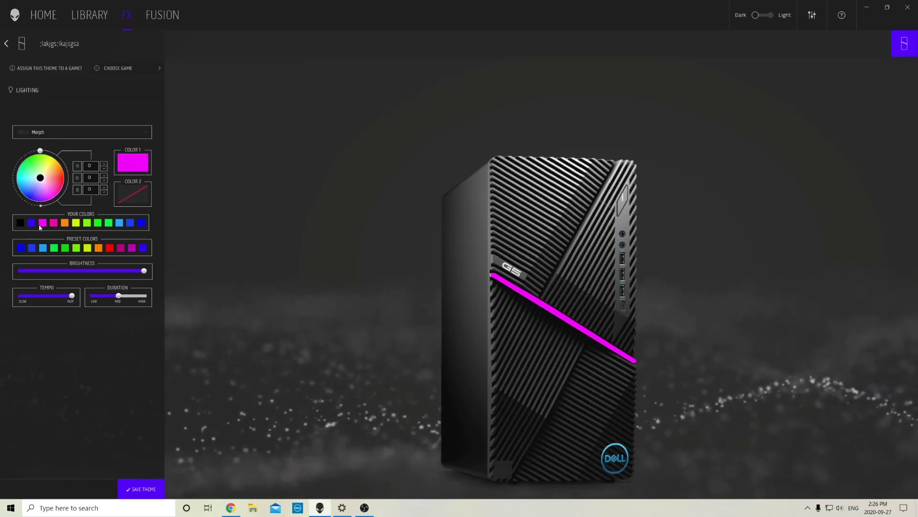
pyautogui.click(31, 222)
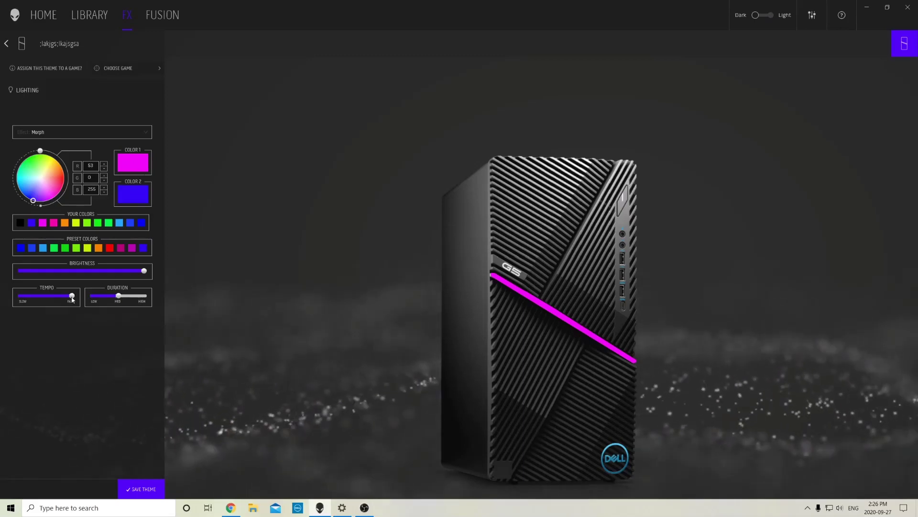
pyautogui.moveTo(72, 295); pyautogui.dragTo(59, 296)
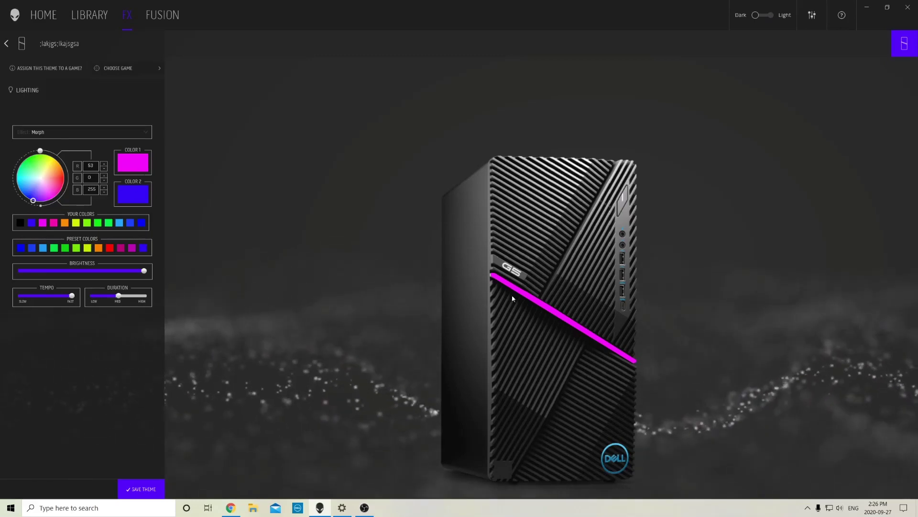
# Preview the Pulse effect with the light blue preset colour.
pyautogui.click(113, 129)
pyautogui.click(57, 160)
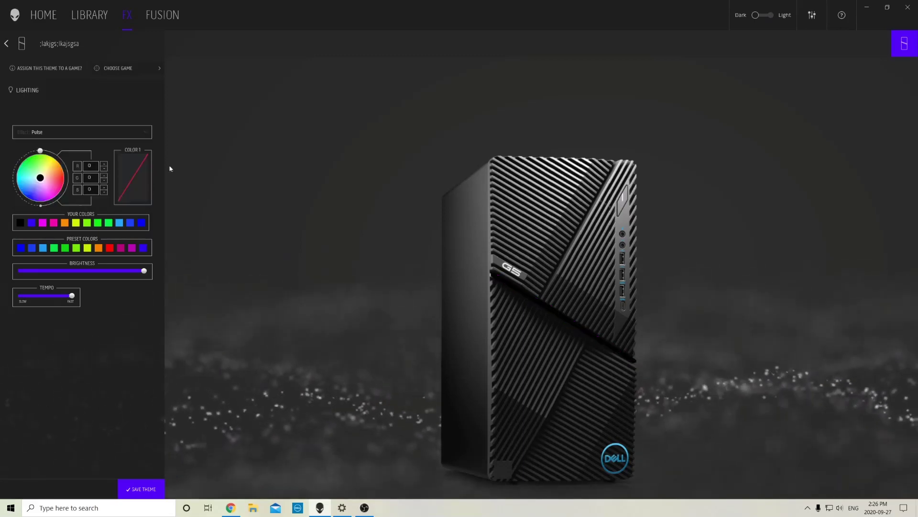
pyautogui.click(43, 247)
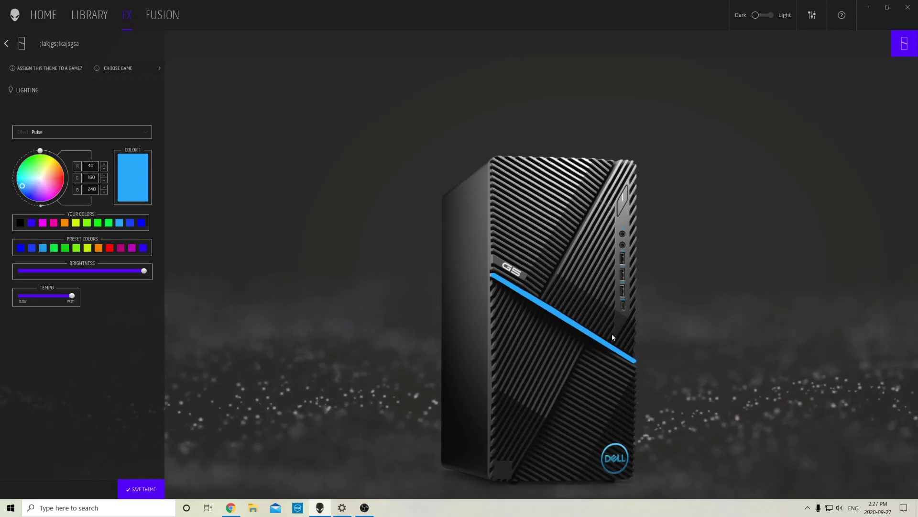
# Toggle the effect between Color and Pulse, then settle on Breathing.
pyautogui.click(114, 131)
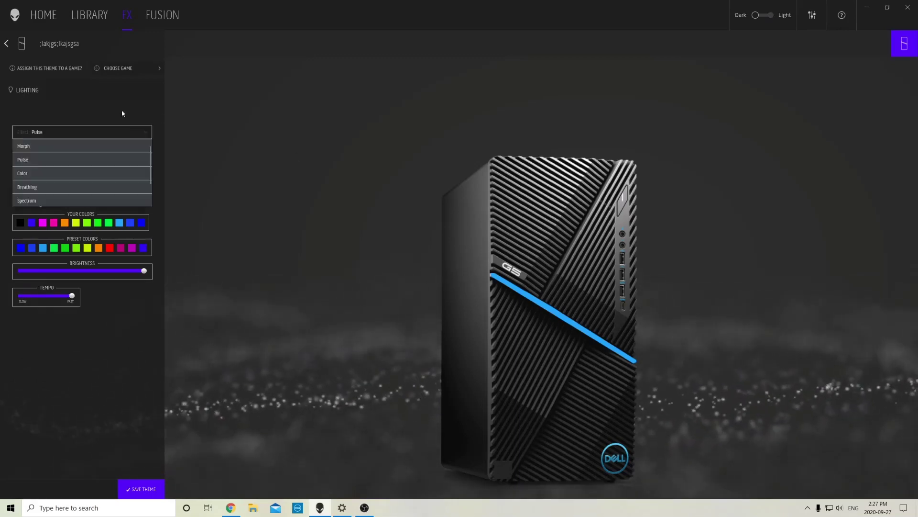
pyautogui.click(52, 145)
pyautogui.click(59, 131)
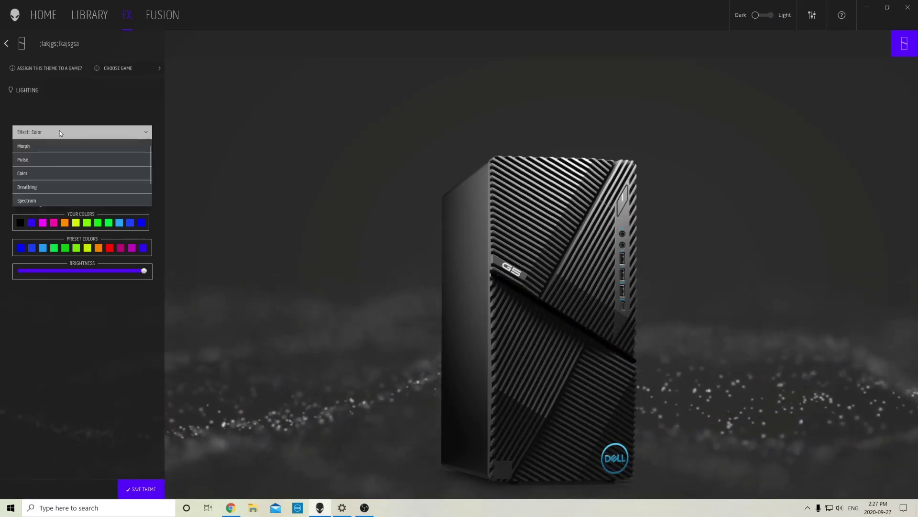
pyautogui.click(58, 154)
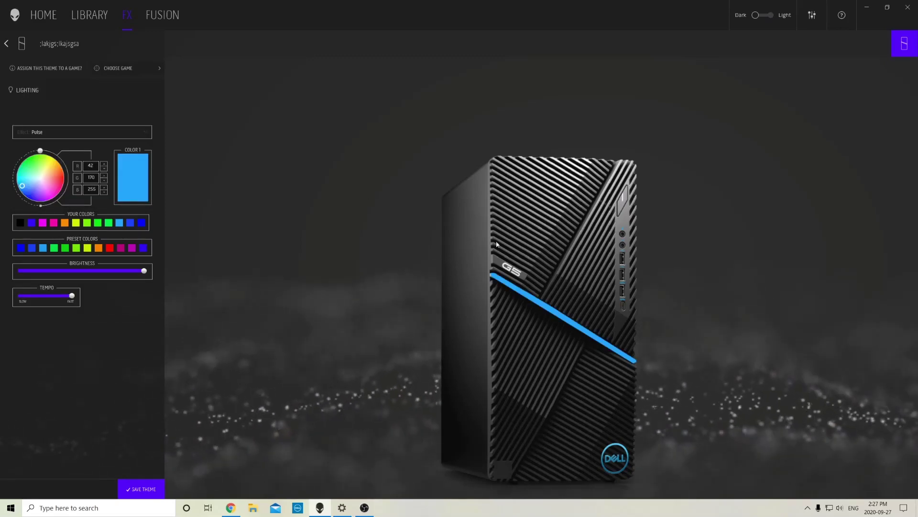
pyautogui.click(72, 134)
pyautogui.click(66, 144)
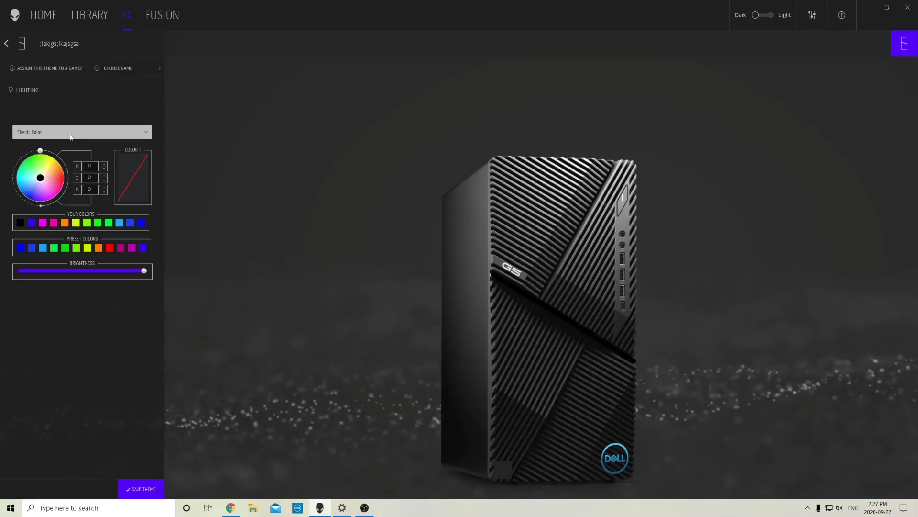
pyautogui.click(73, 135)
pyautogui.click(64, 186)
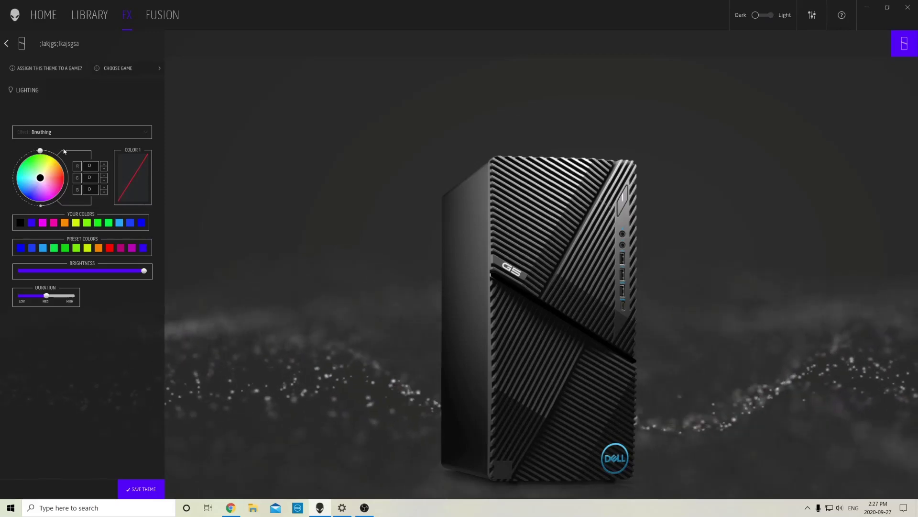
# Preview the Spectrum effect, then the Rainbow Wave effect.
pyautogui.click(113, 132)
pyautogui.press('Down')
pyautogui.press('Down')
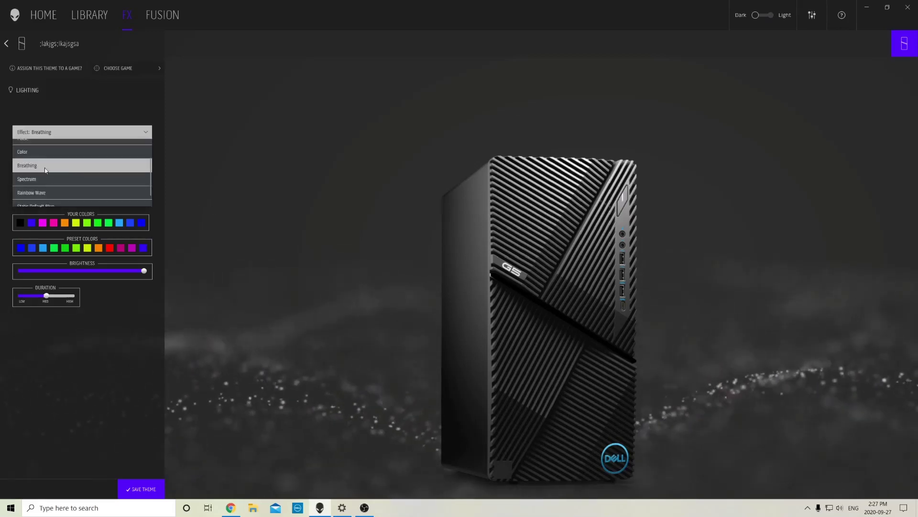
pyautogui.press('Return')
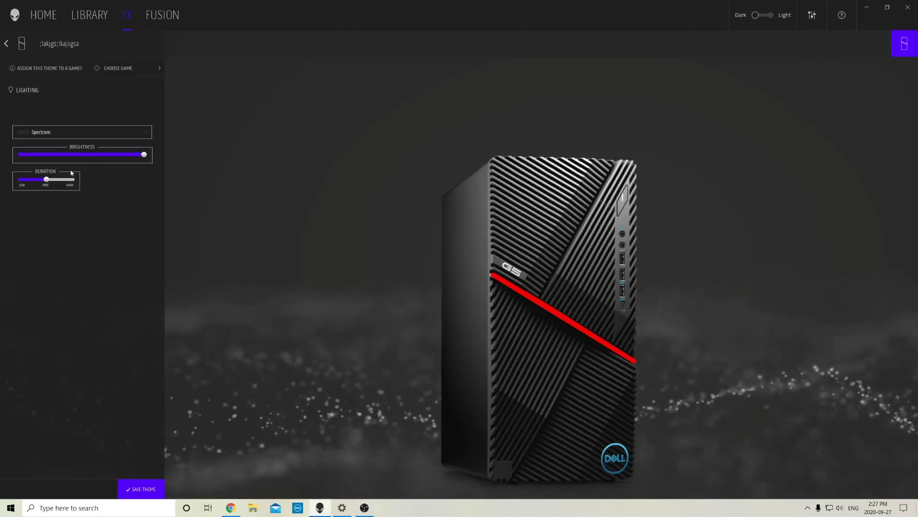
pyautogui.click(77, 136)
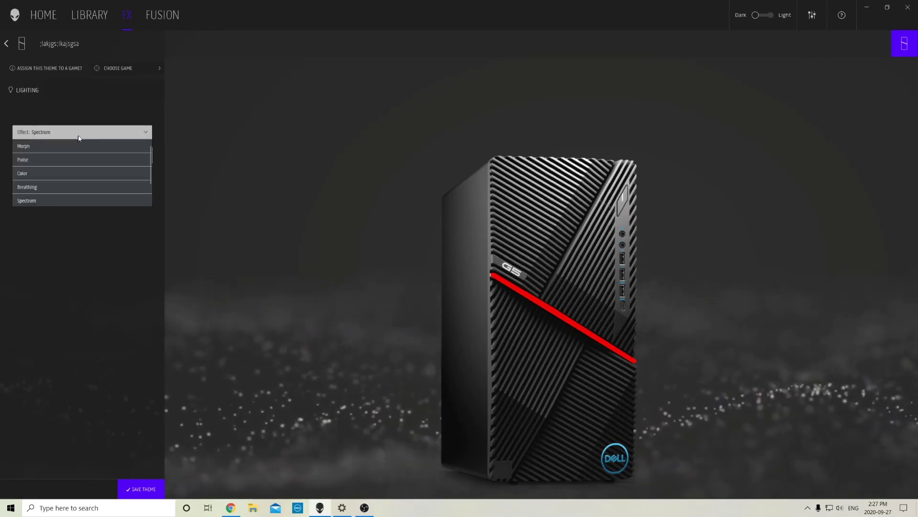
pyautogui.click(66, 186)
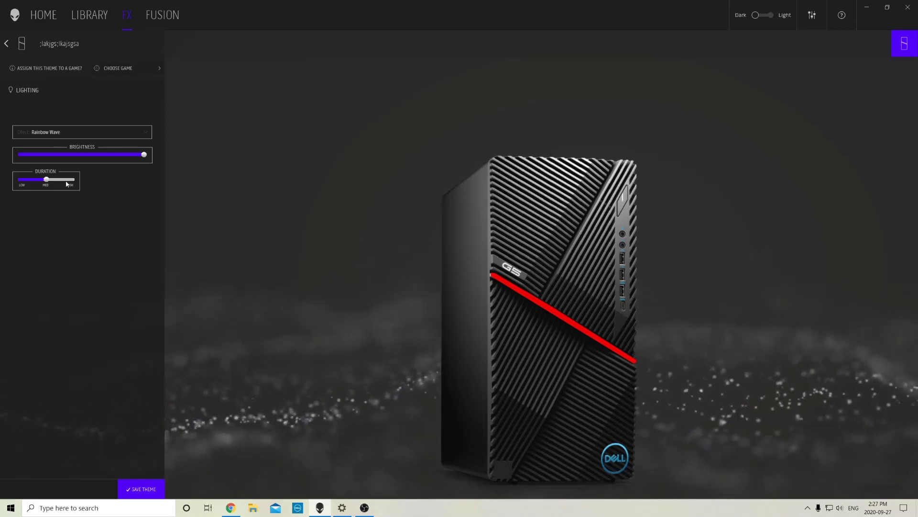
# Set the lighting effect to Static Default Blue.
pyautogui.click(70, 135)
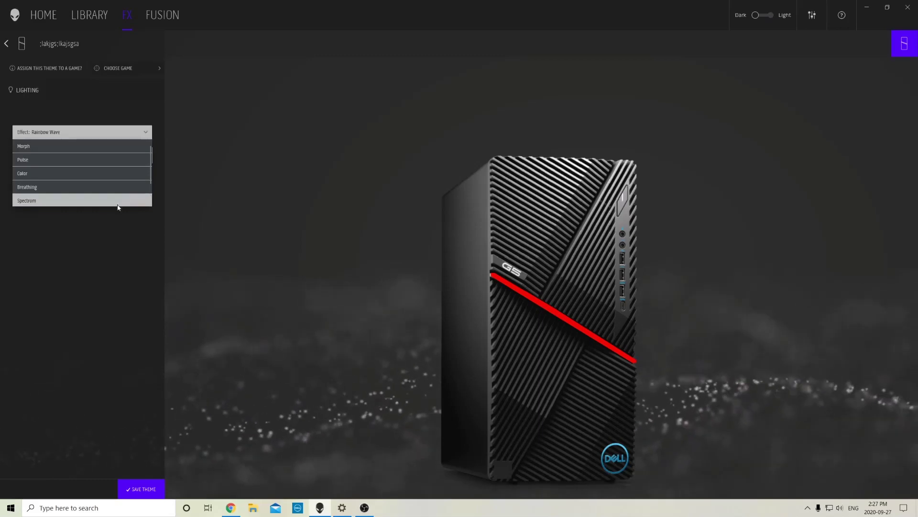
pyautogui.scroll(-2, 115, 201)
pyautogui.click(97, 201)
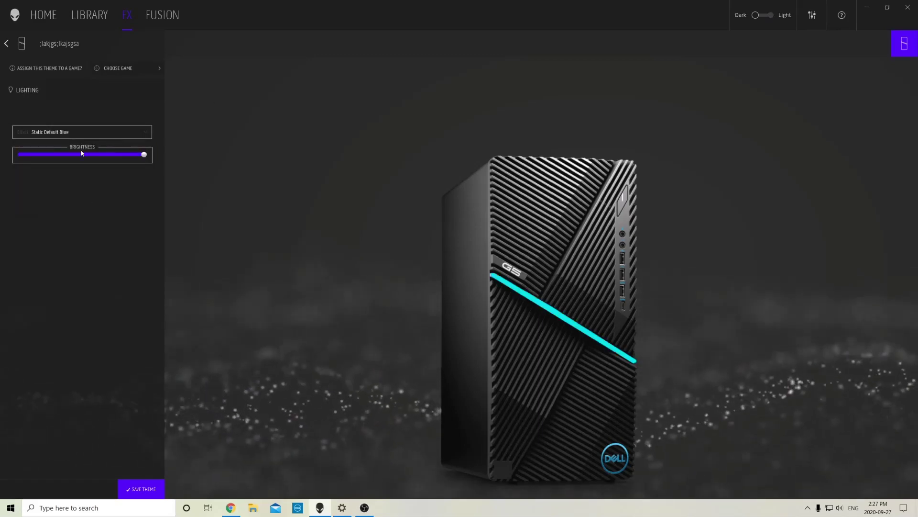
# Raise Static Default Blue brightness, drop it to 12, then switch back to Pulse.
pyautogui.moveTo(82, 153); pyautogui.dragTo(150, 159)
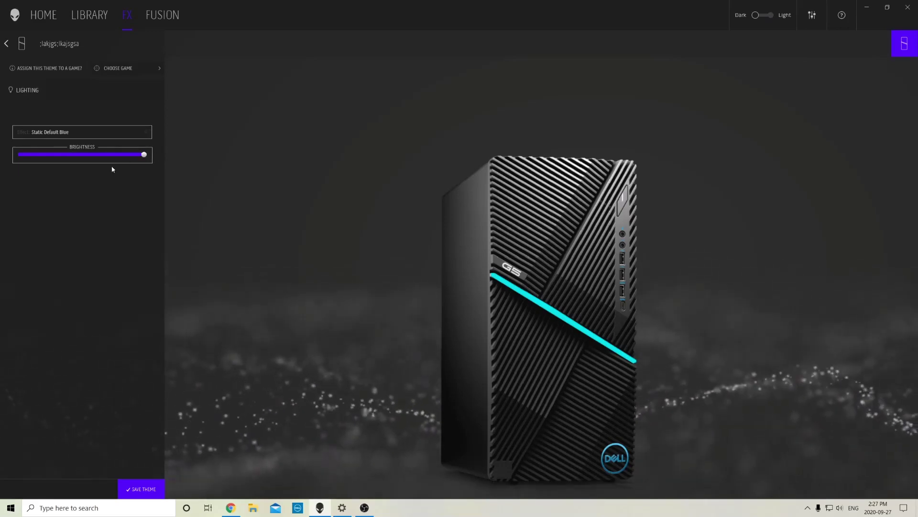
pyautogui.moveTo(133, 157); pyautogui.dragTo(53, 159)
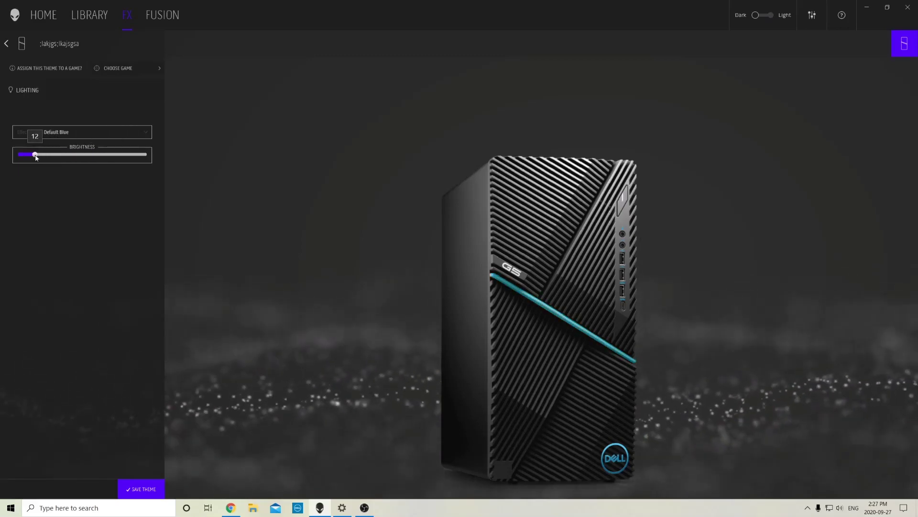
pyautogui.click(59, 135)
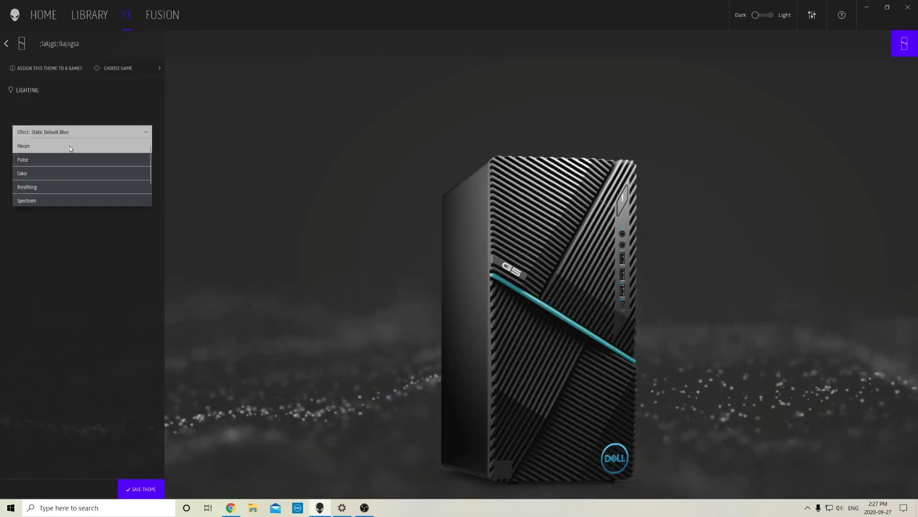
pyautogui.click(70, 162)
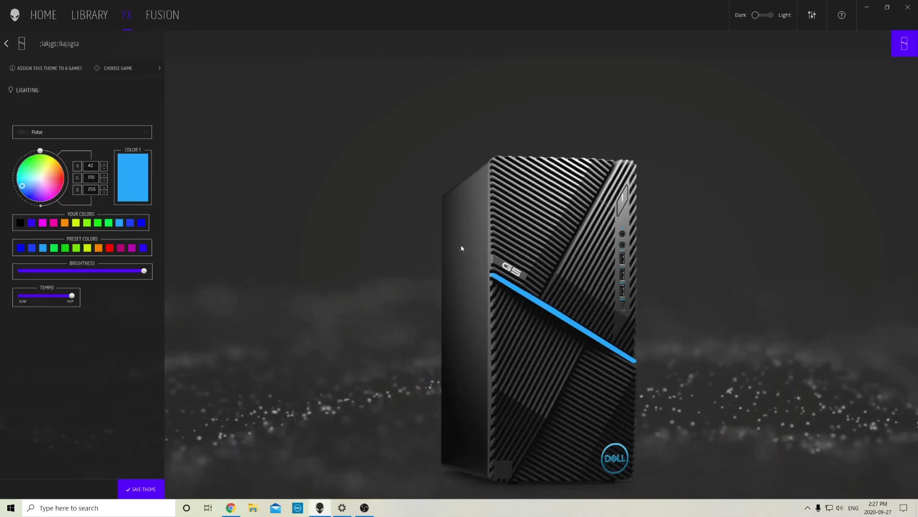
pyautogui.click(83, 130)
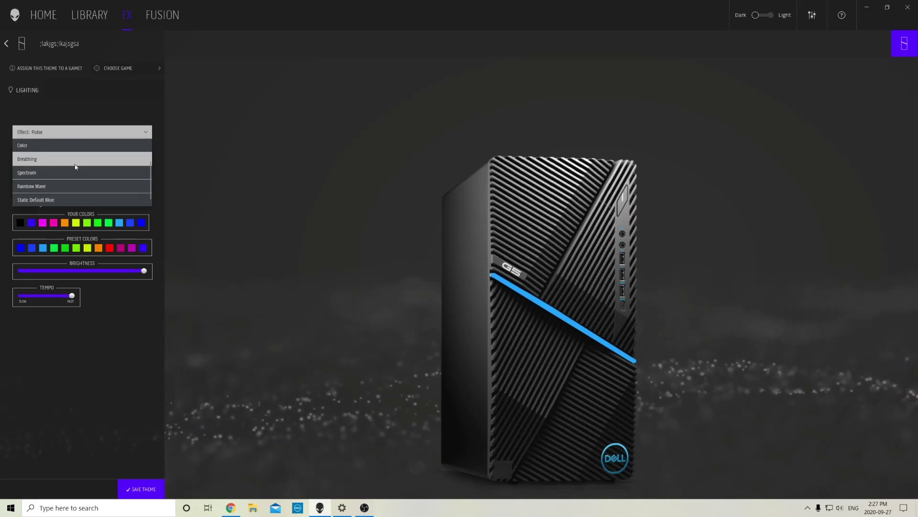